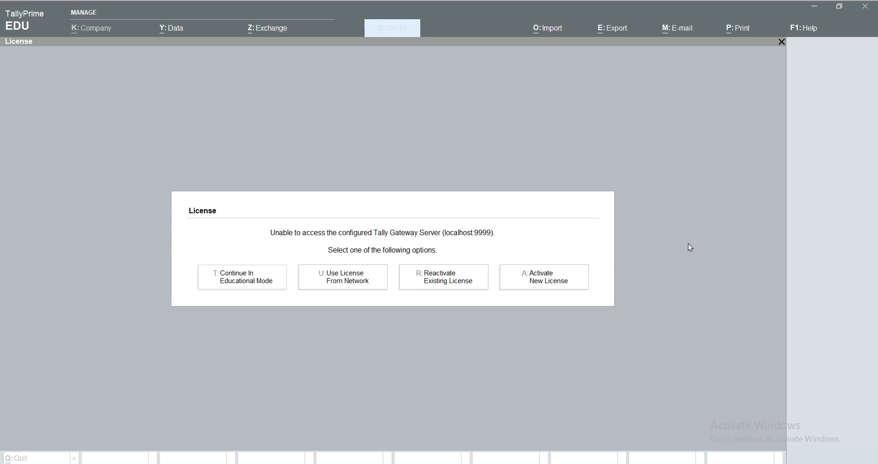
- Continue in educational mode and choose Select Remote Company to reach the Tally.NET login
key("t")
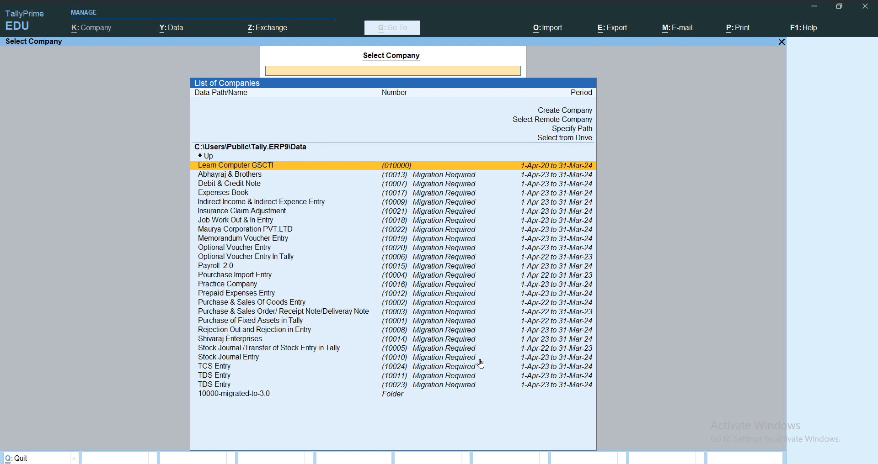
key("Up")
key("Up")
key("Up")
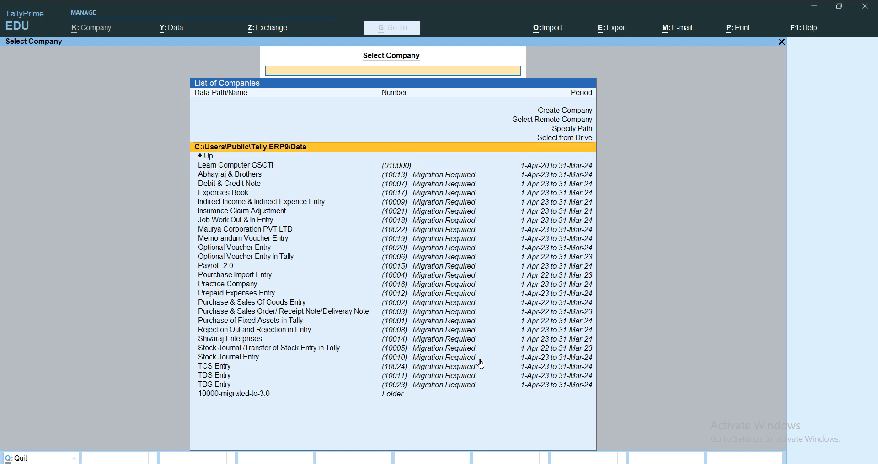
key("Up")
key("Up")
key("Up")
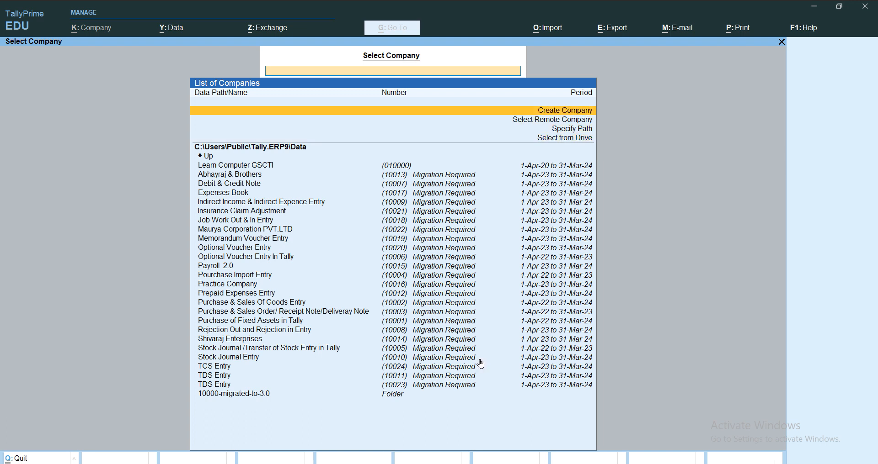
key("Down")
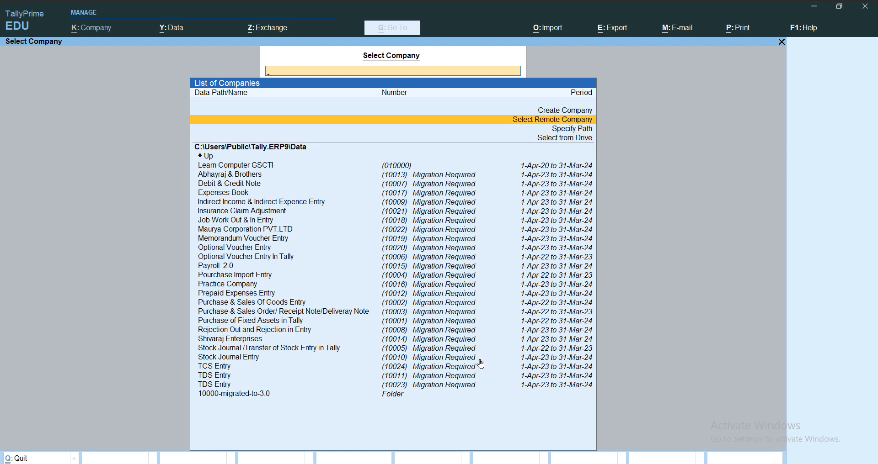
key("Down")
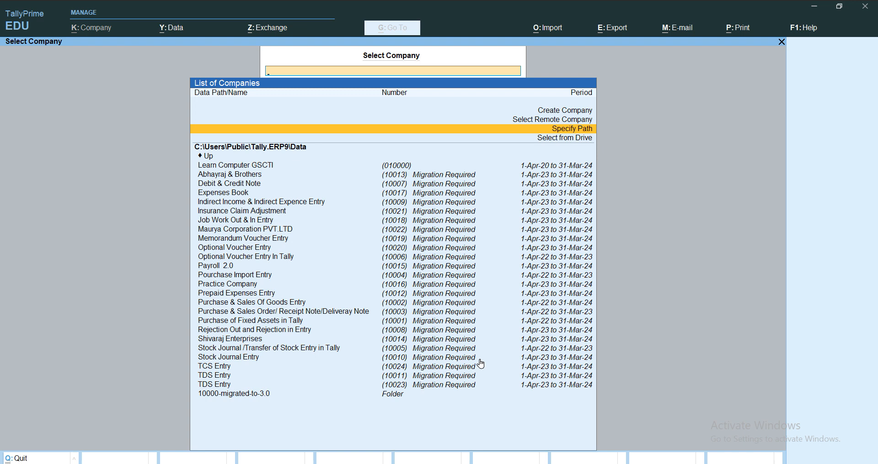
key("Down")
key("Up")
key("Up")
key("Up")
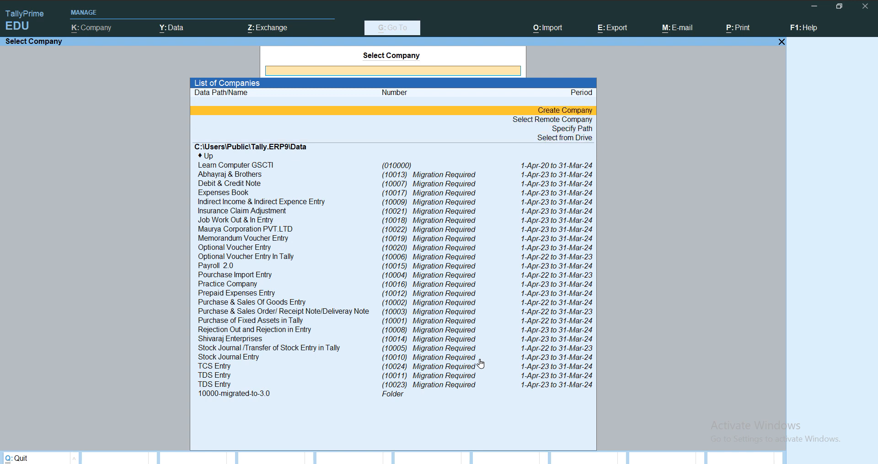
key("Down")
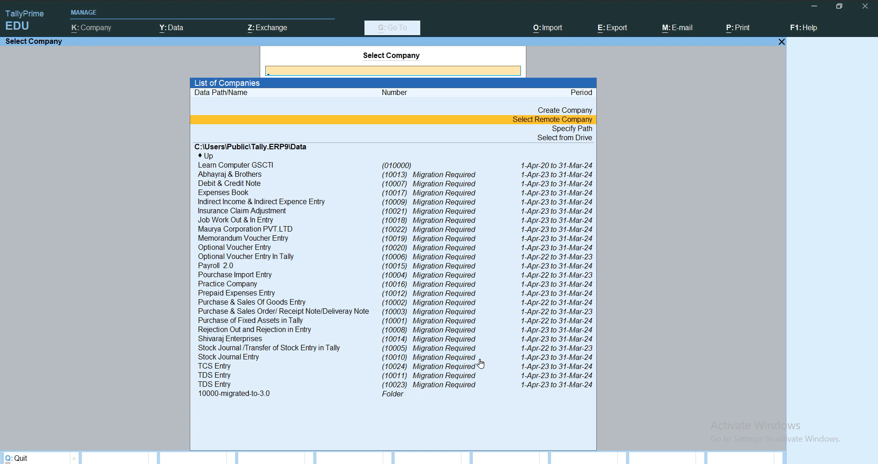
key("Return")
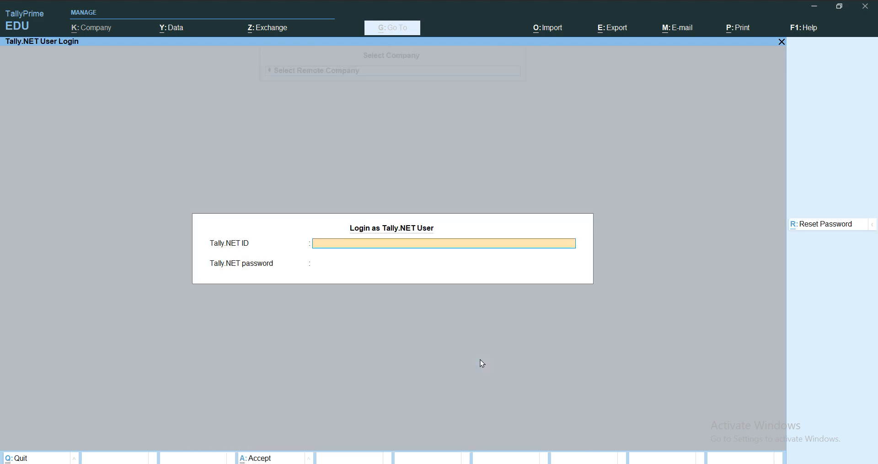
- Cancel the Tally.NET login and close the empty Specify Path box
key("Escape")
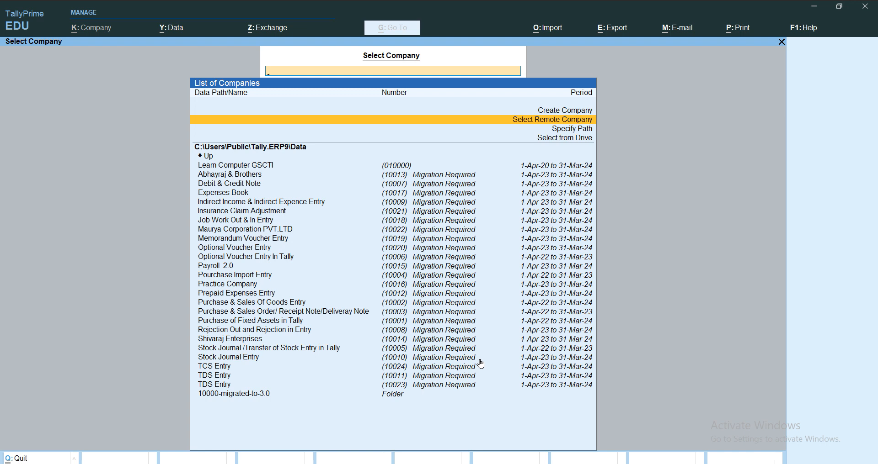
key("Down")
key("Return")
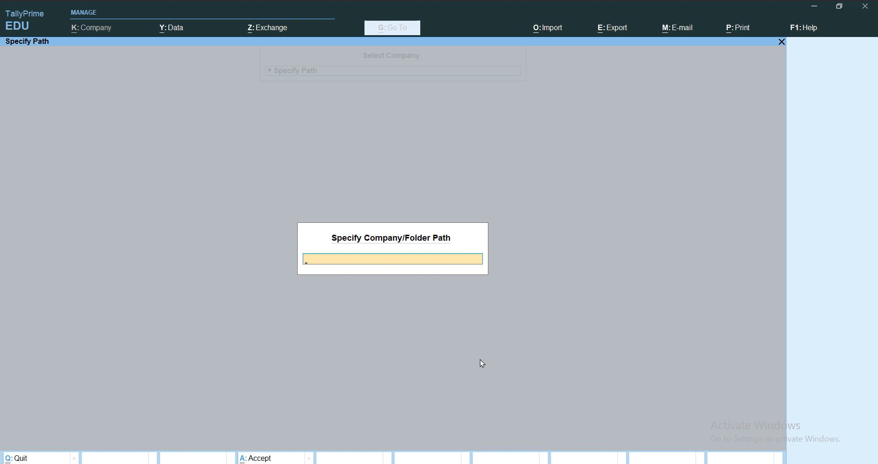
key("Escape")
- Browse Select from Drive, back out declining to quit, and return to Create Company
key("Up")
key("Up")
key("Up")
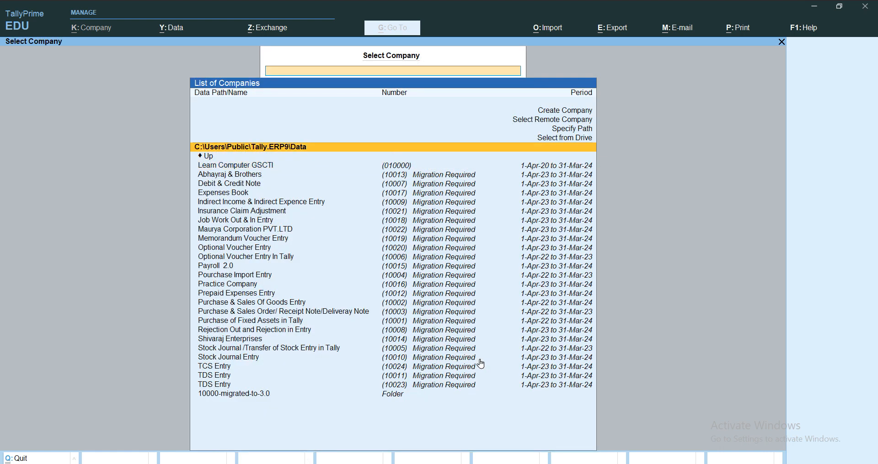
key("Return")
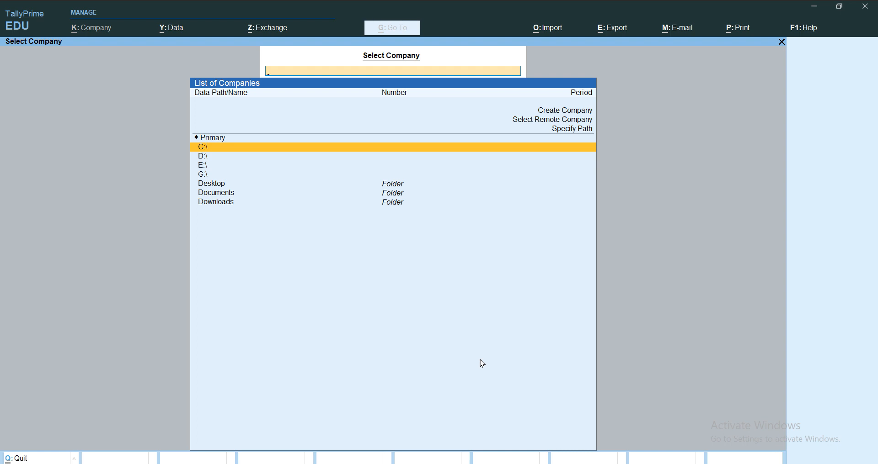
key("Escape")
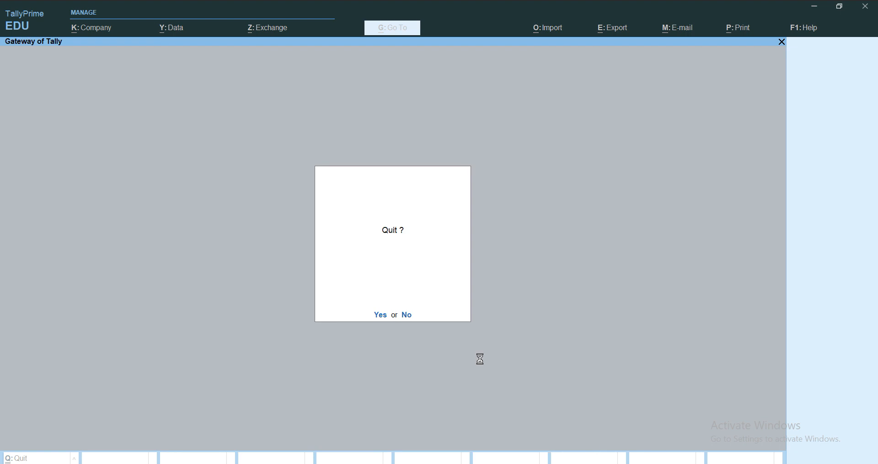
key("n")
key("Up")
key("Up")
key("Up")
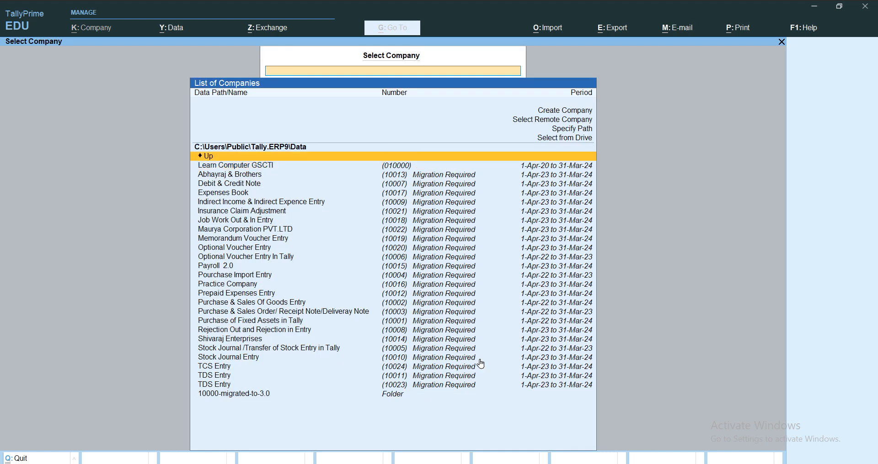
key("Up")
key("Up")
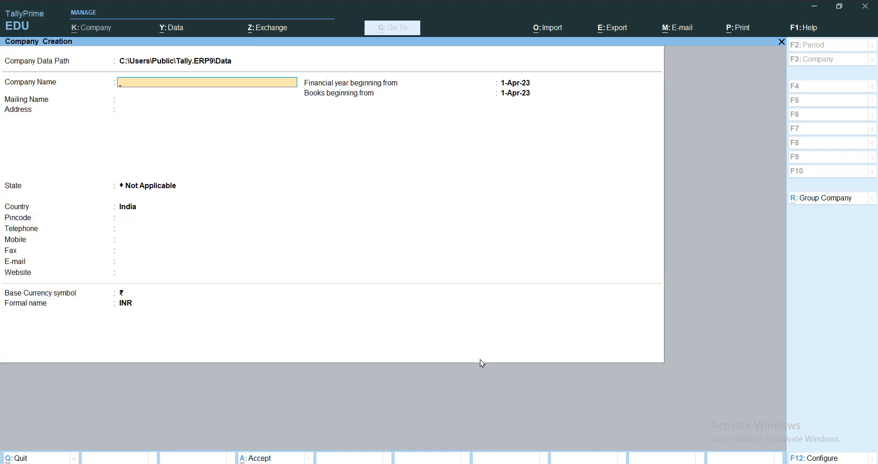
- Name the company 'Tally Prime GSCTI', keeping the auto-filled mailing name
type("Tally Prime GSCTI")
key("Return")
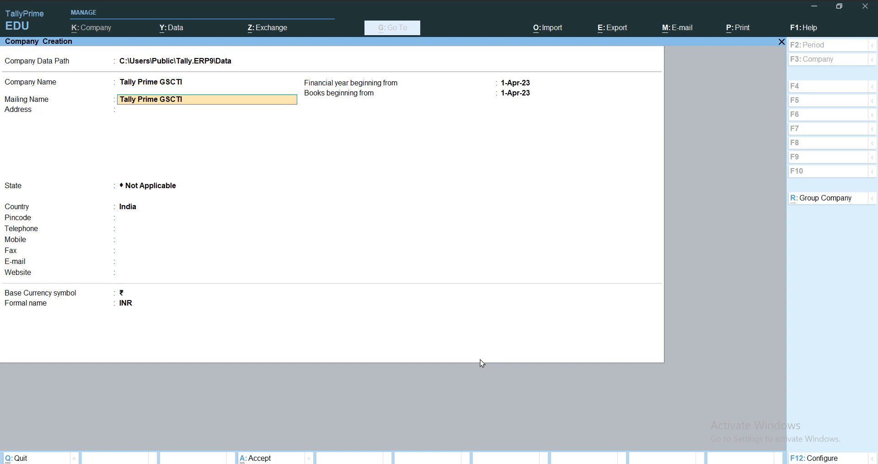
key("Return")
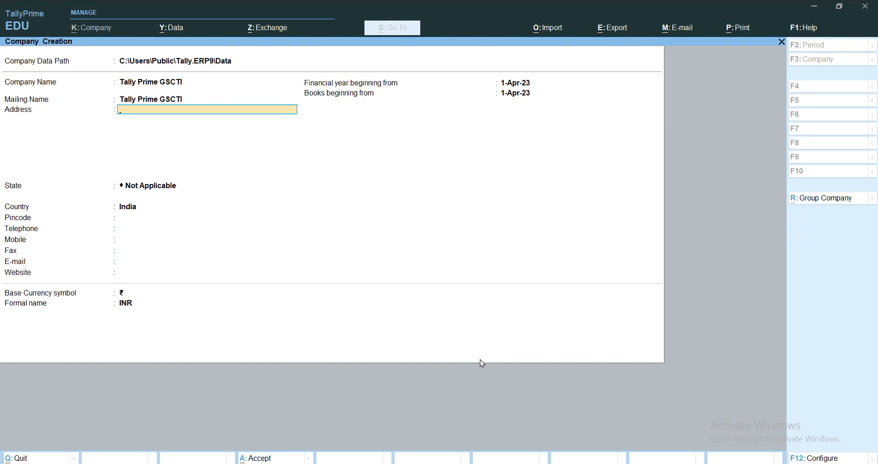
- Enter the company's three-line postal address
type("Nasirpur")
key("Return")
type("Sangipur")
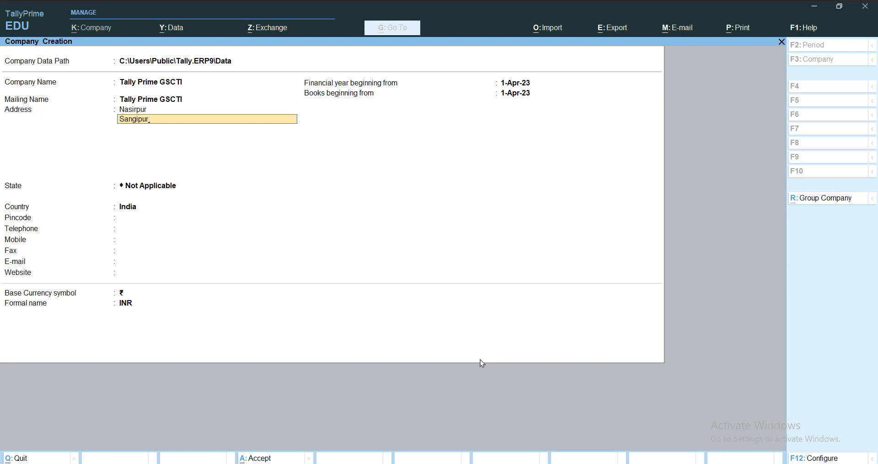
key("Return")
type("Pratau")
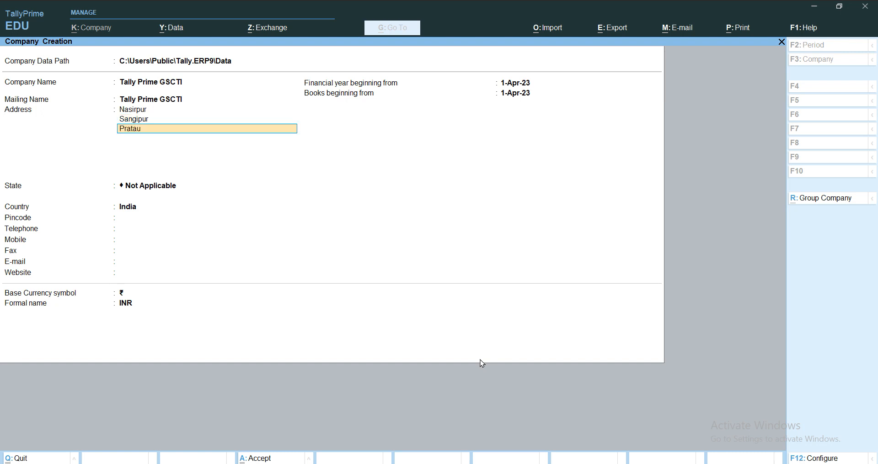
key("BackSpace")
type("p Garh")
key("Return")
key("Return")
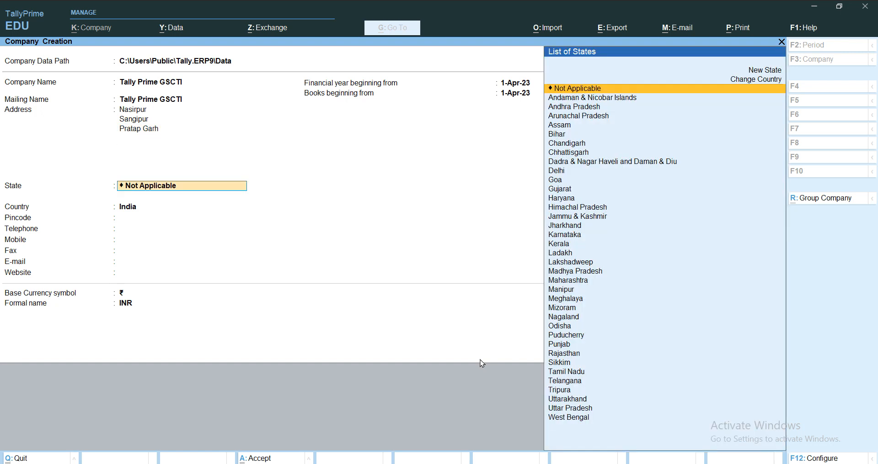
- Set the state to Uttar Pradesh and enter the company's pincode
type("U")
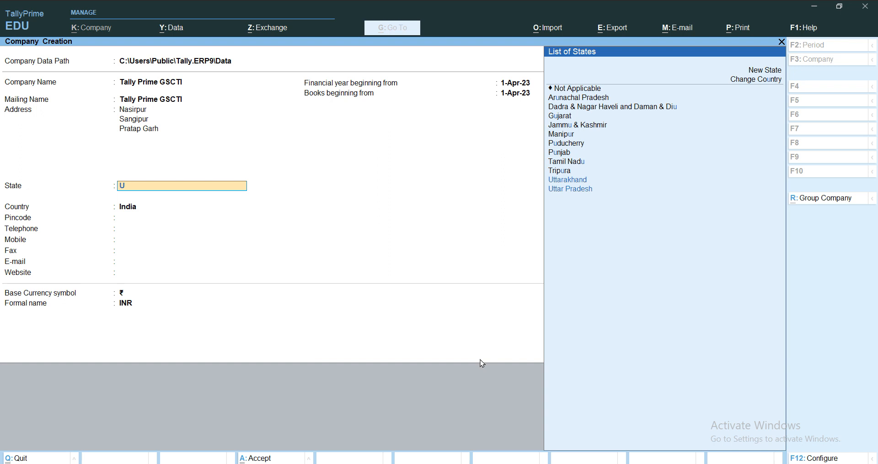
key("Down")
key("Down")
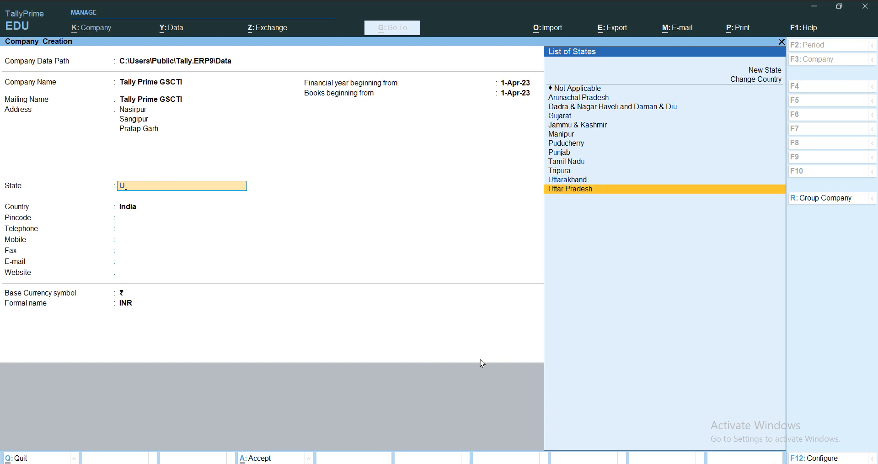
key("Return")
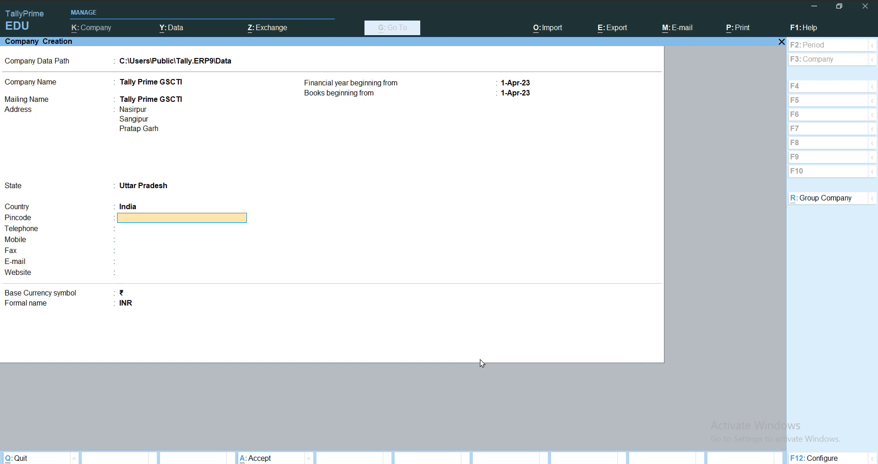
type("2315")
key("BackSpace")
type("0125")
key("Return")
key("Return")
key("Return")
key("Return")
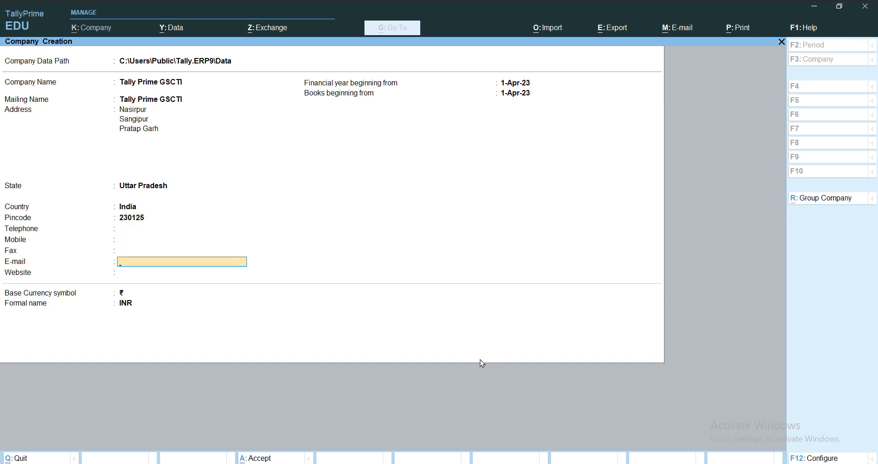
- Fill in the fax number, the e-mail address and website learncomputergscti.com
key("Up")
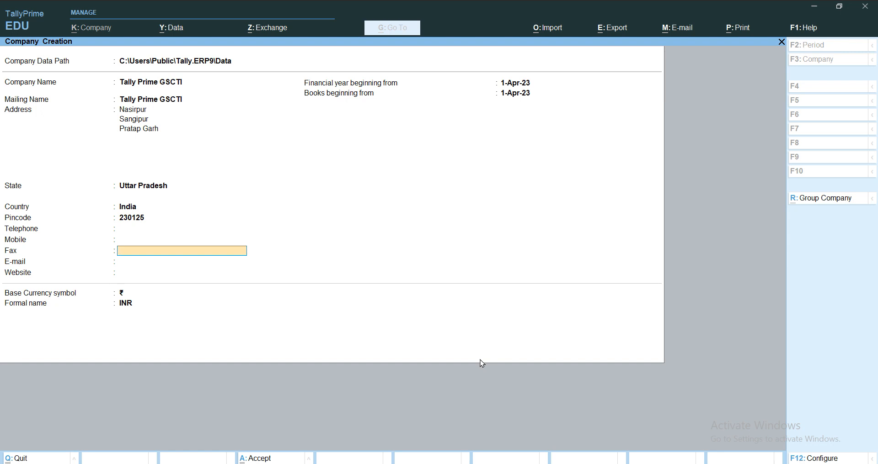
key("Return")
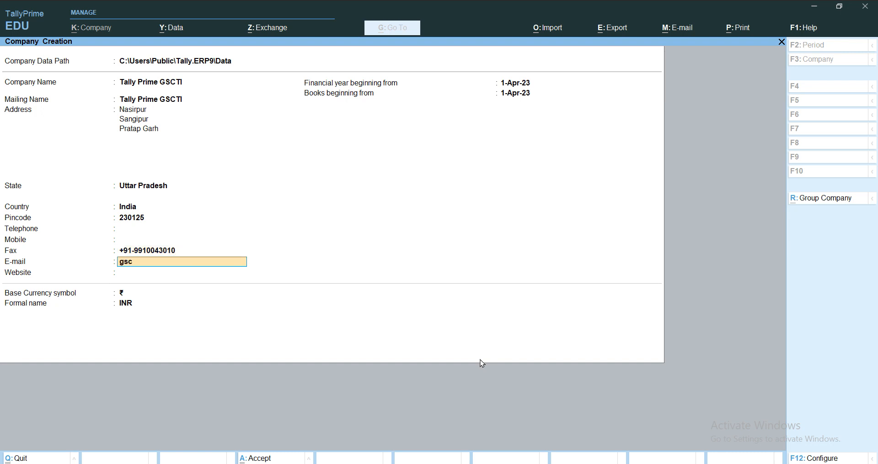
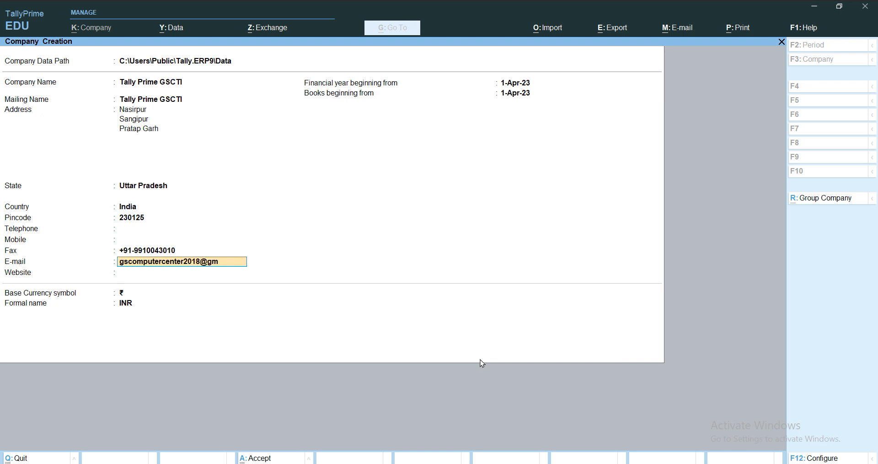
key("Return")
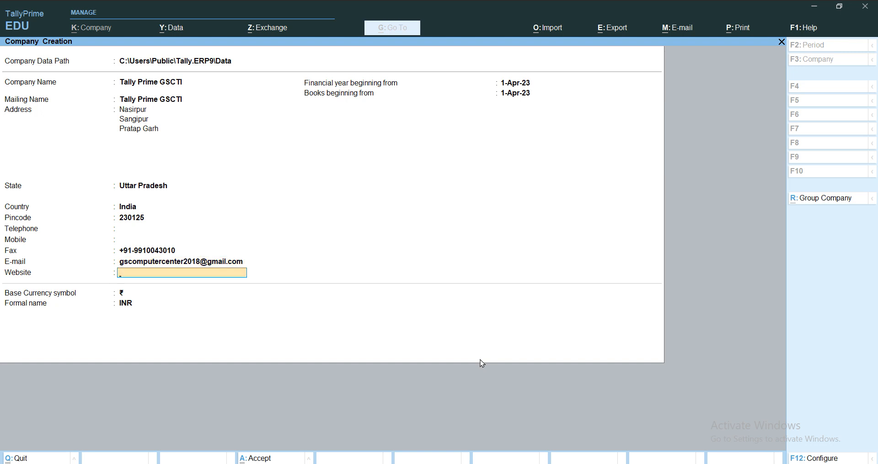
type("learncomputergscti.com")
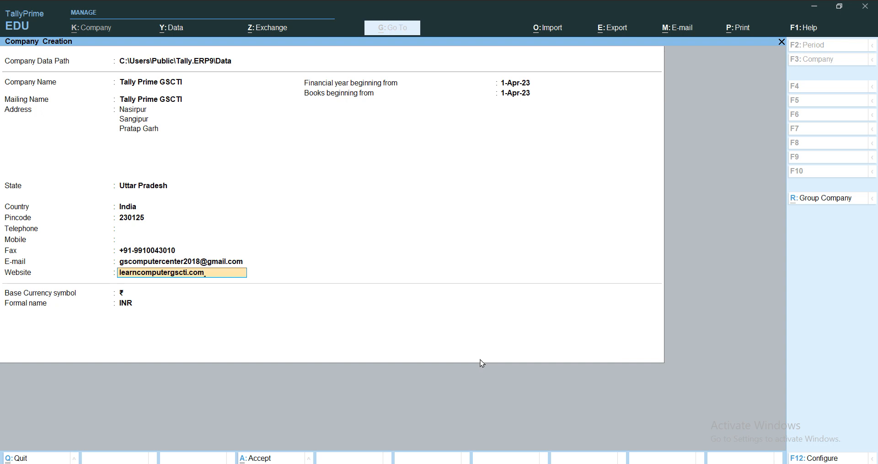
- Keep 1-Apr-23 as financial year and books start, with ₹ (INR) base currency
key("Return")
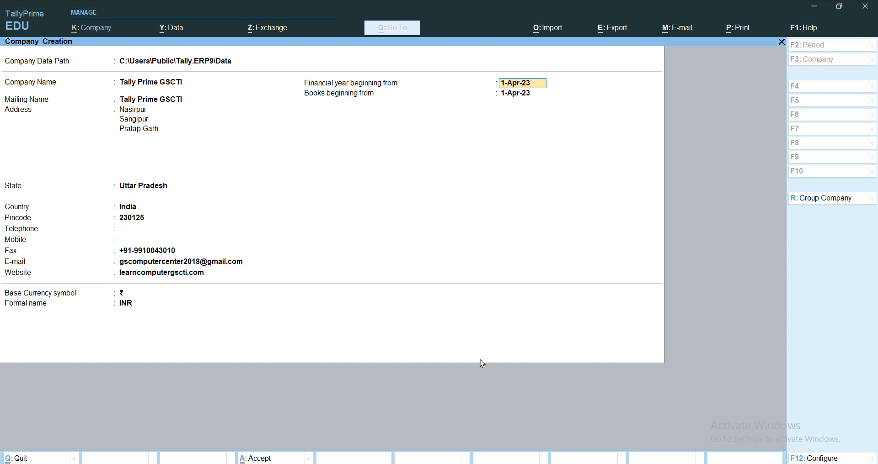
key("Return")
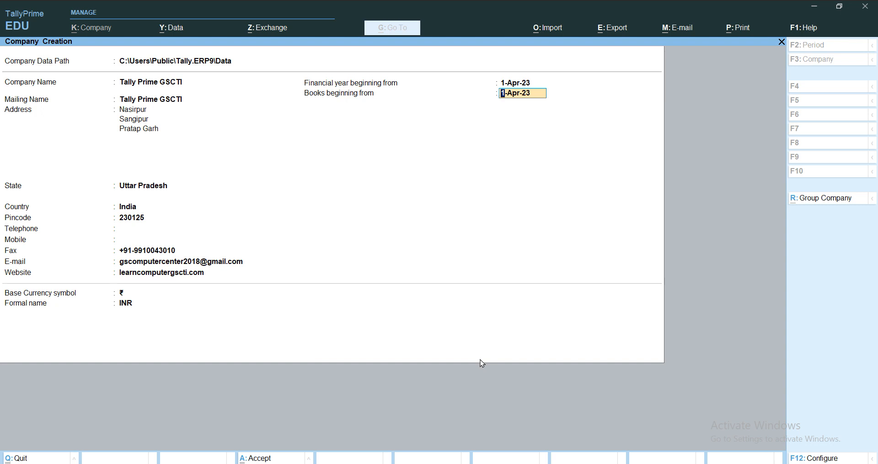
key("Return")
key("Return")
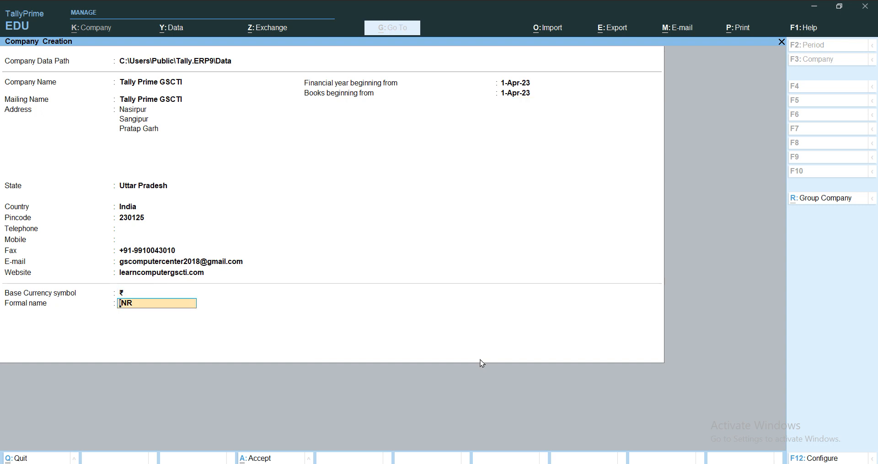
key("Return")
key("Return")
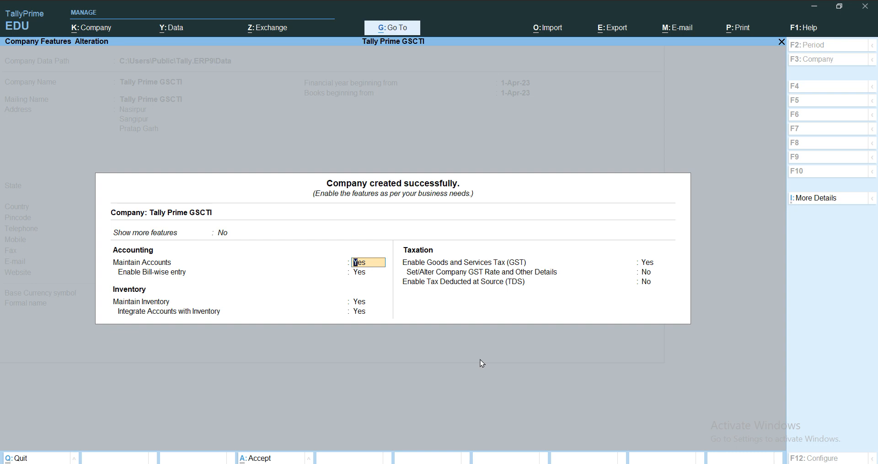
- Set both Show more features and Show all features to Yes
key("Up")
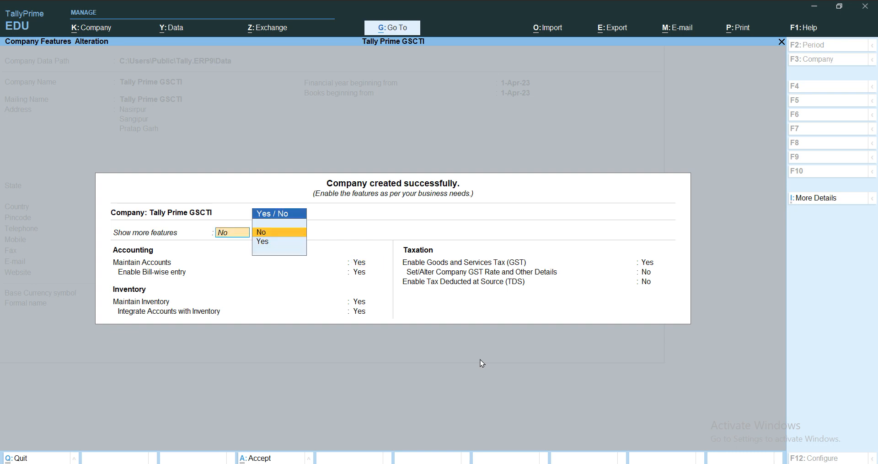
key("Down")
key("Return")
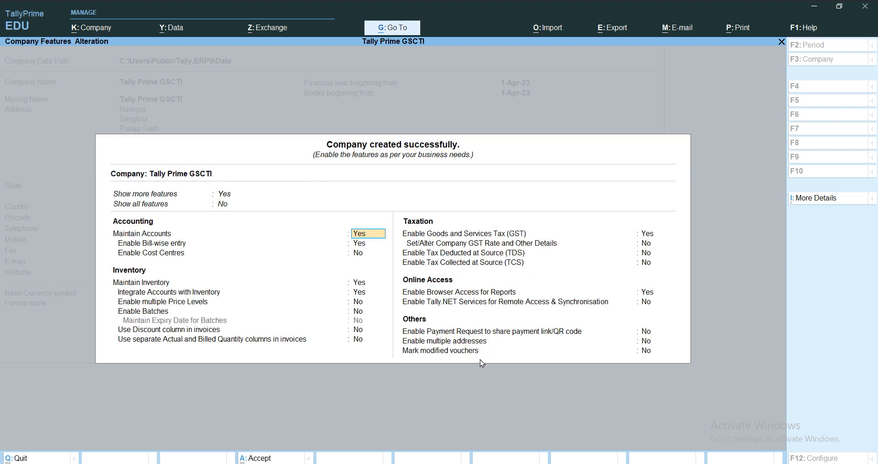
key("Up")
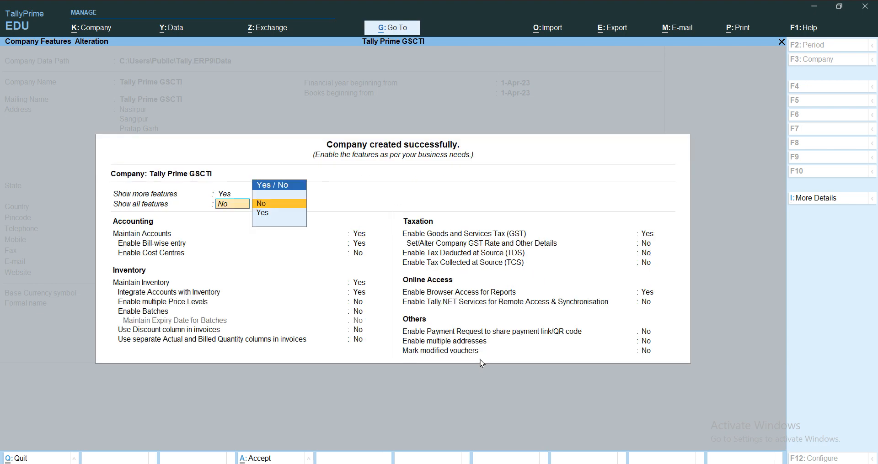
key("Down")
key("Return")
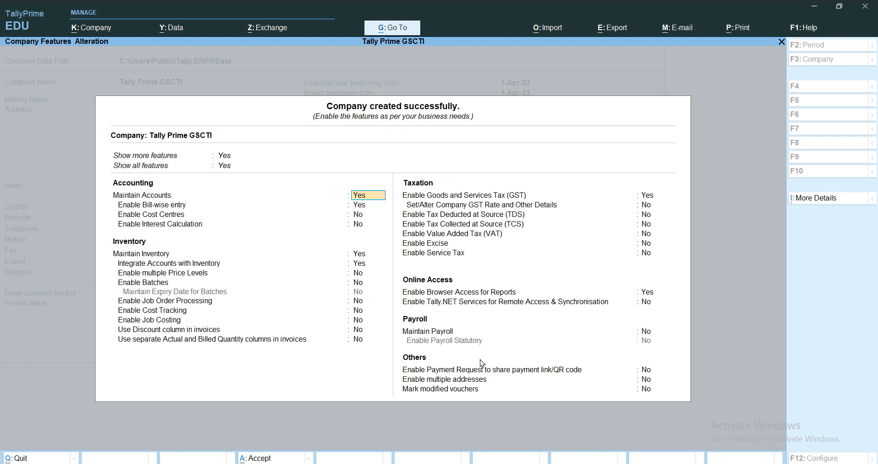
key("Return")
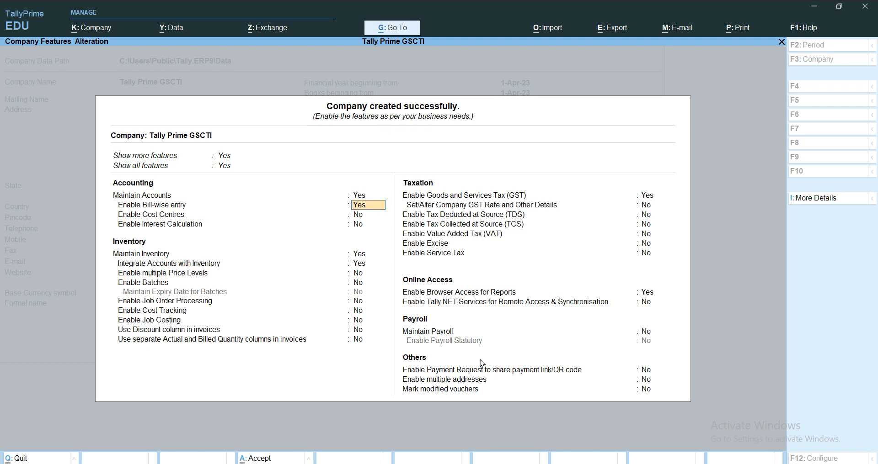
key("Return")
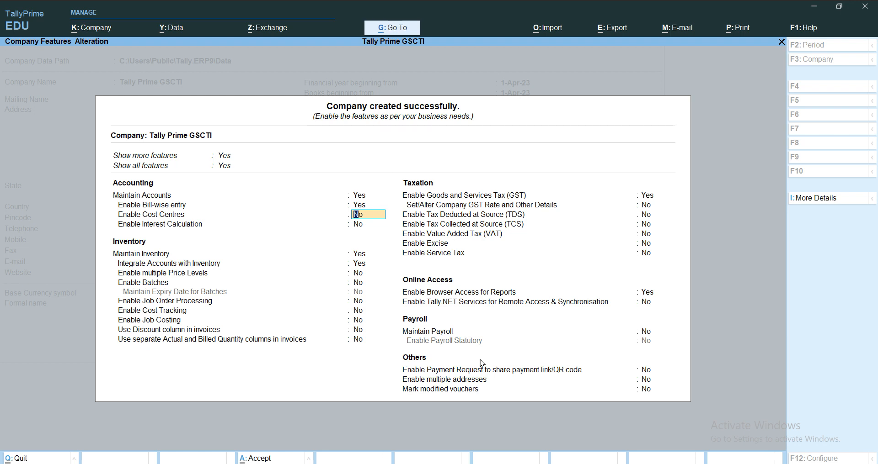
key("Return")
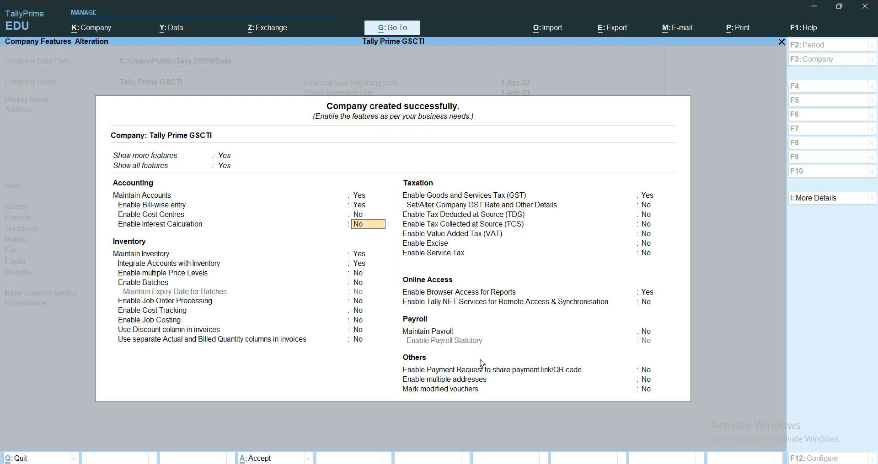
key("Return")
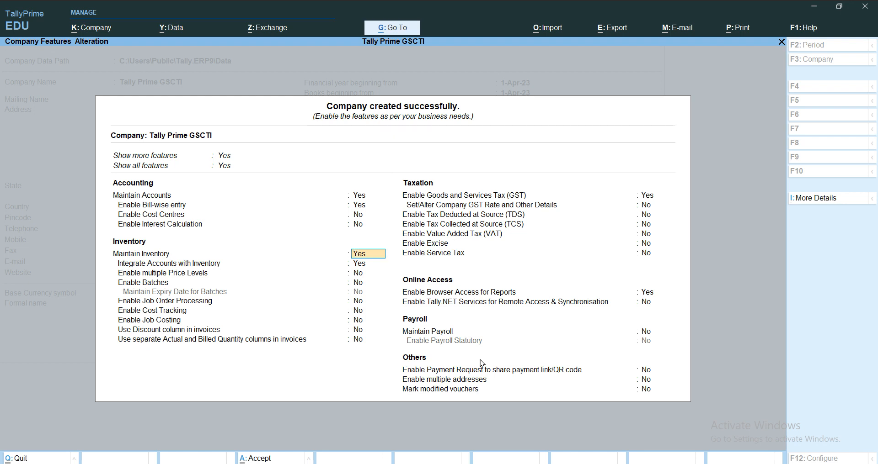
key("Return")
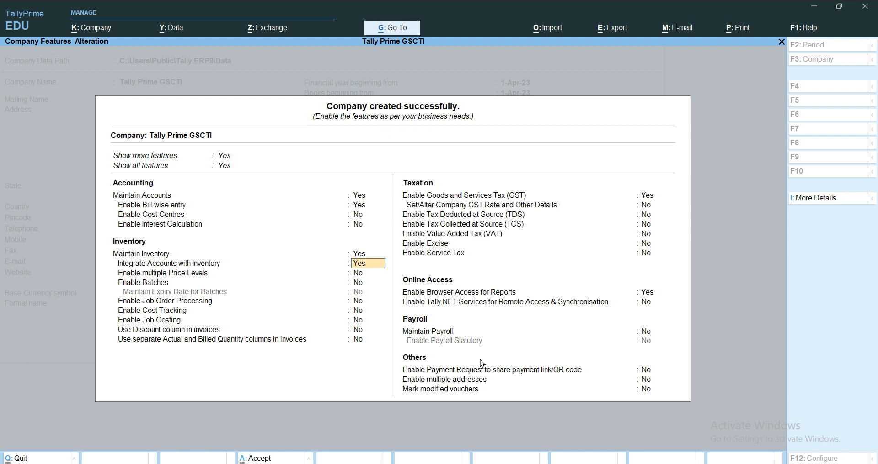
key("Return")
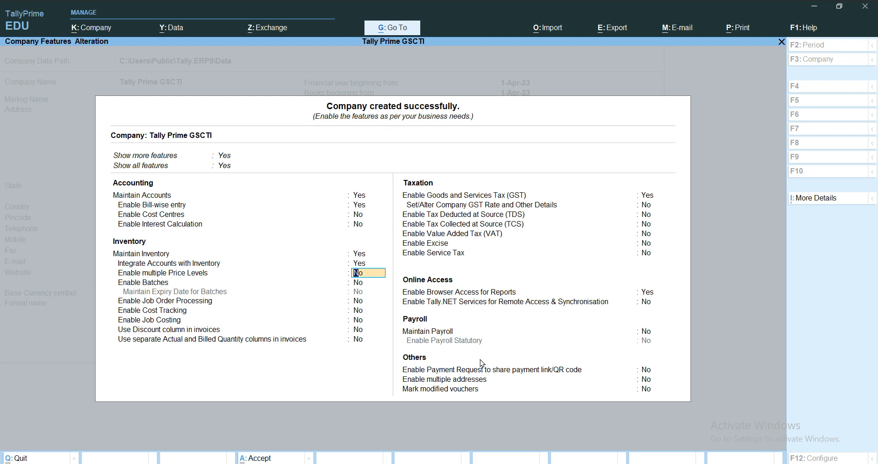
key("Return")
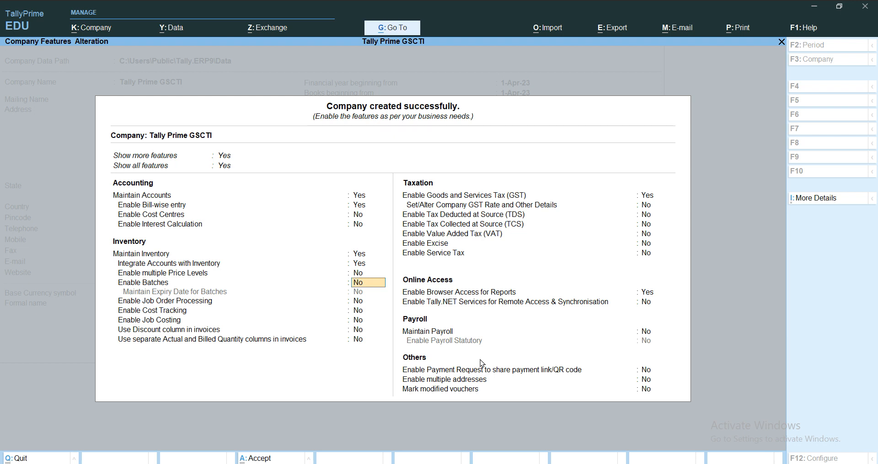
key("Return")
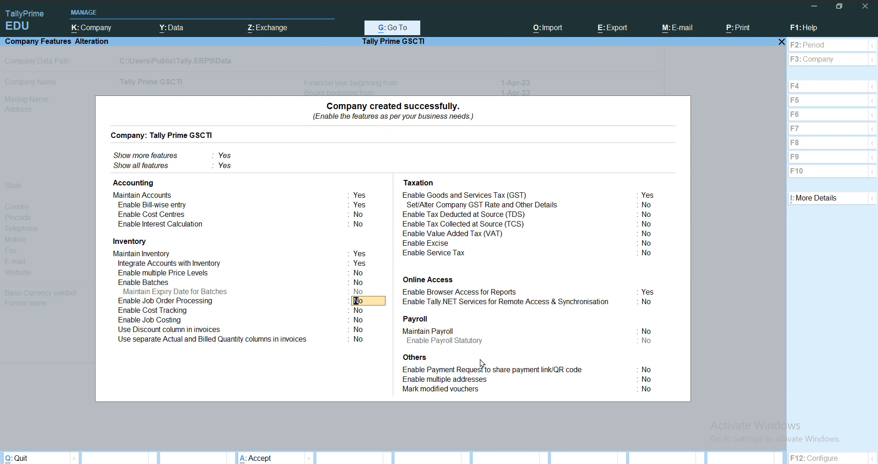
key("Return")
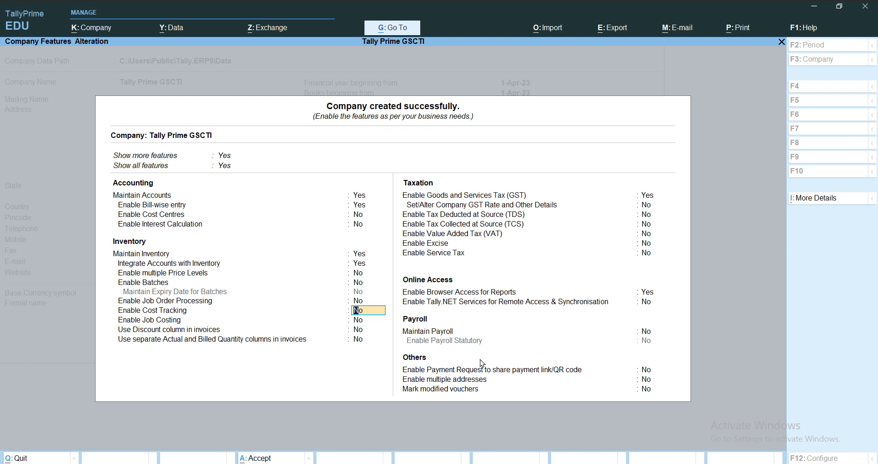
key("Return")
key("Return")
key("Return")
key("Return")
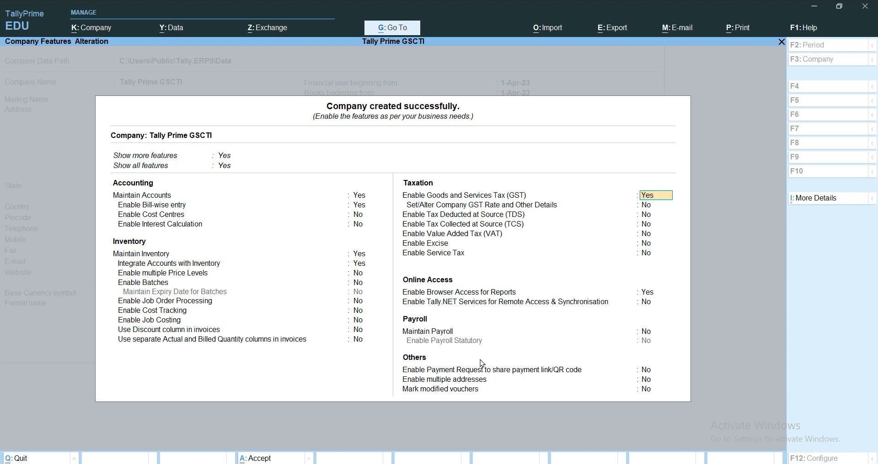
- Keep Uttar Pradesh and Regular, mark other-territory assessee Yes, and enter the company's GSTIN
key("Return")
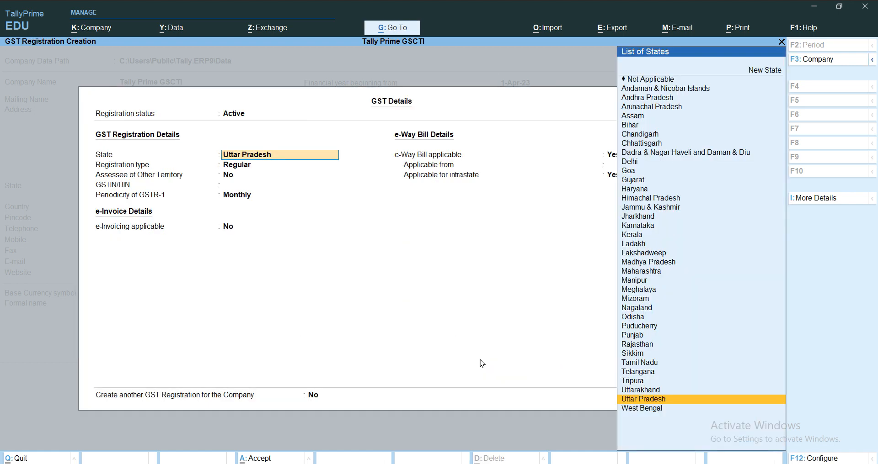
key("Return")
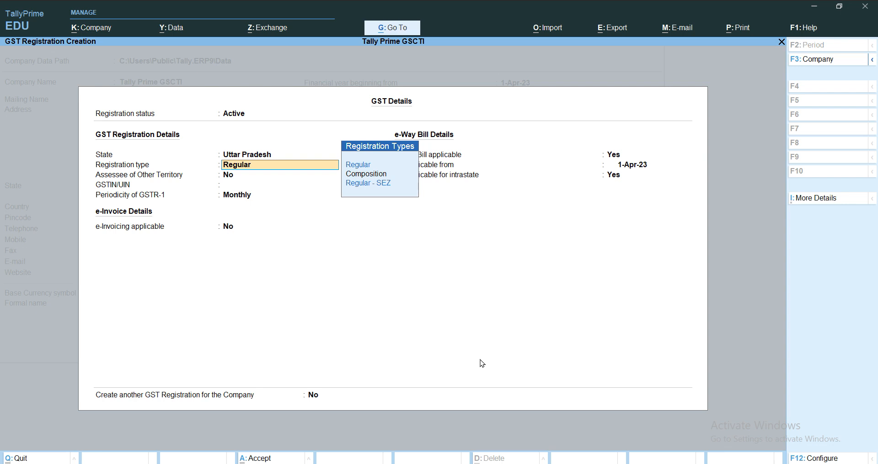
key("Return")
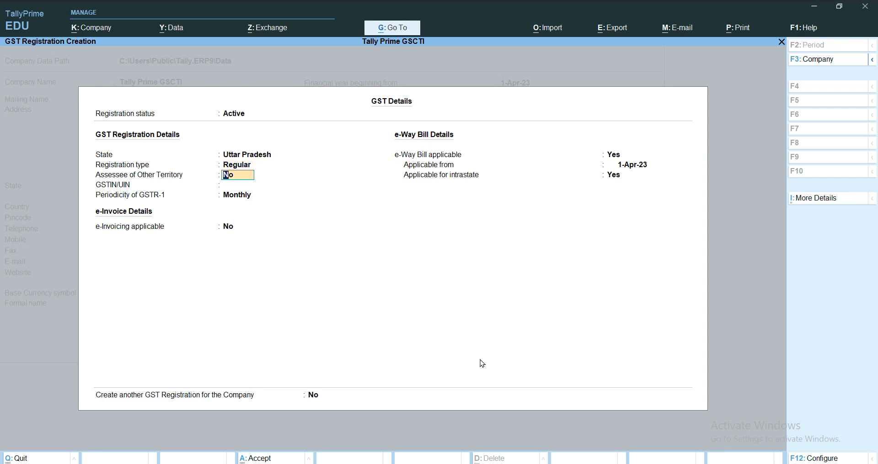
type("y")
key("Return")
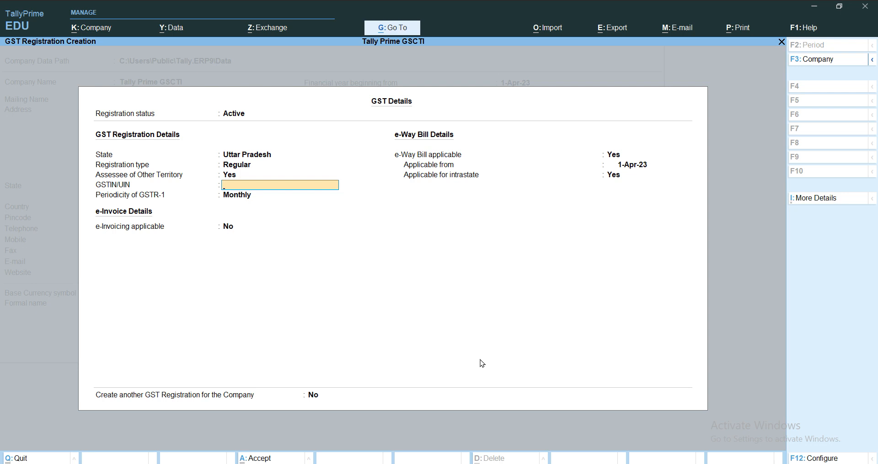
key("Return")
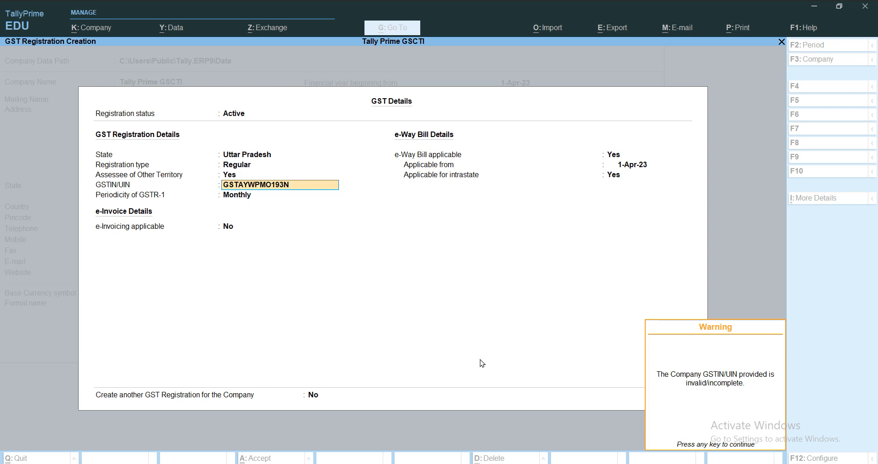
- Dismiss the invalid-GSTIN warning and set GSTR-1 periodicity to Quarterly
key("Return")
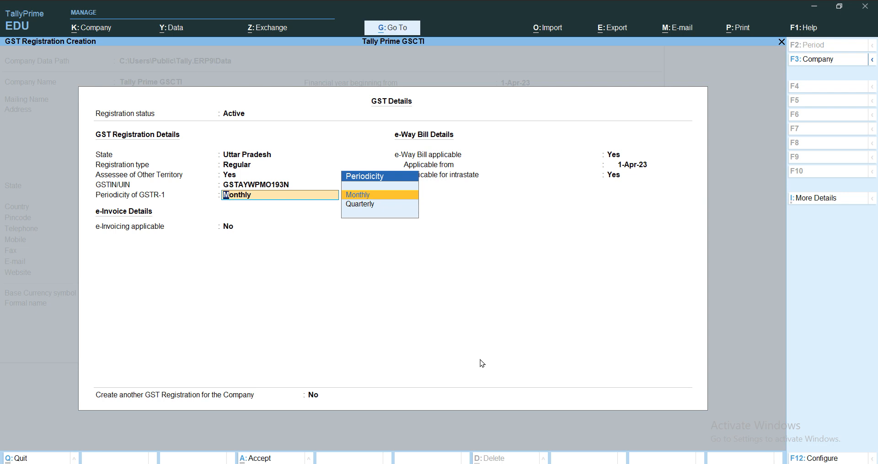
key("Down")
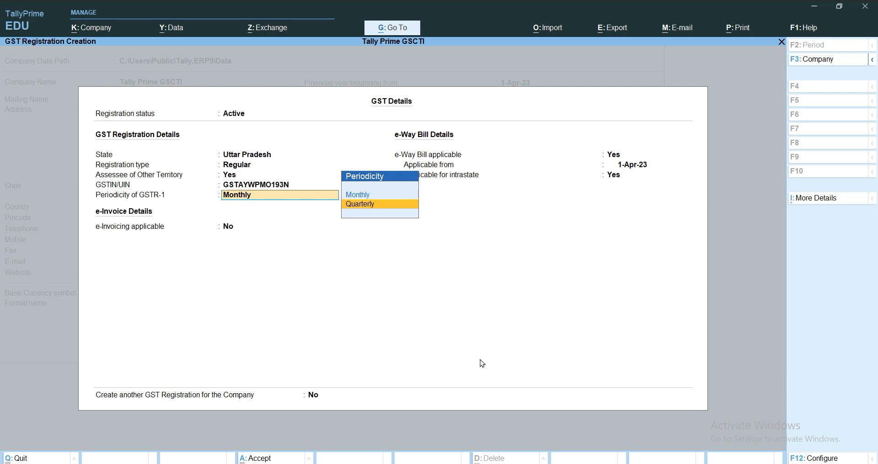
key("Return")
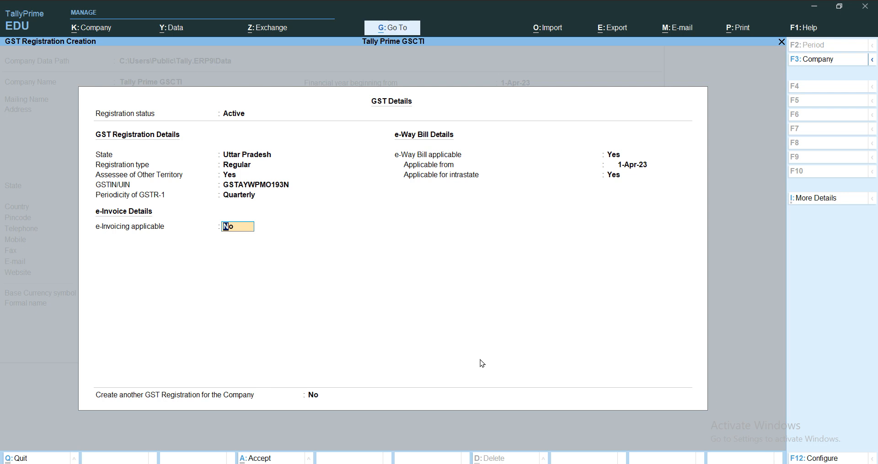
- Enable e-Invoicing from 1-Apr-23 with Uttar Pradesh bill-from, keeping e-Way Bill on
type("y")
key("Return")
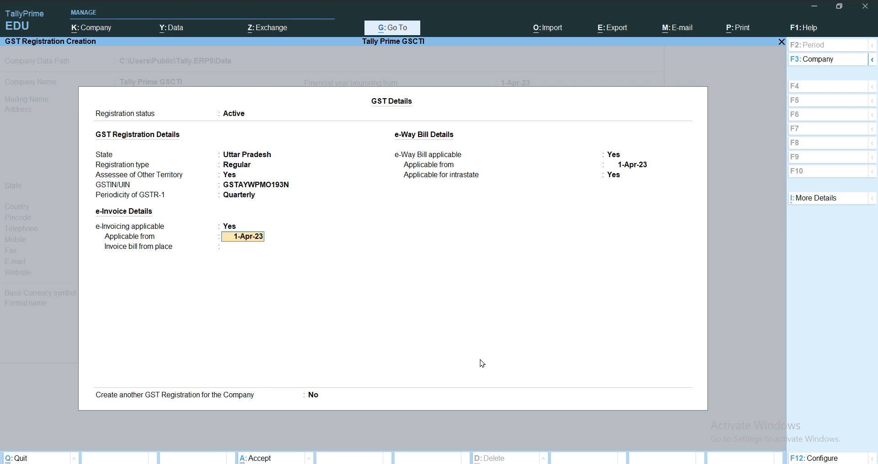
key("Return")
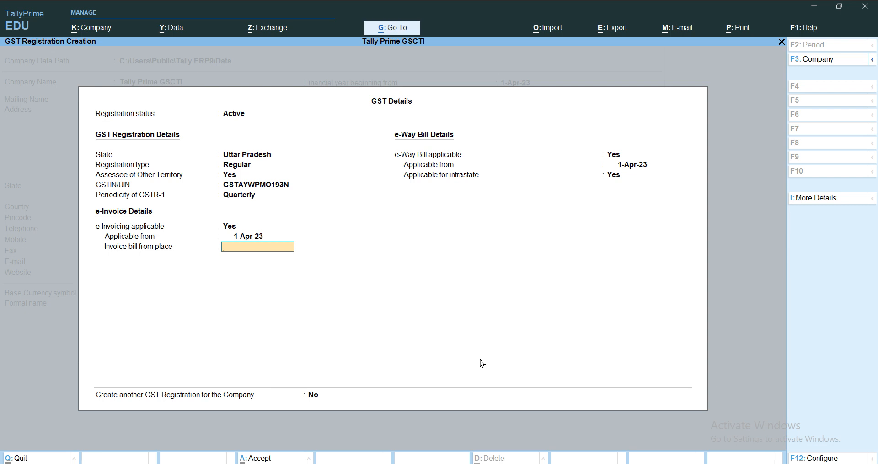
type("Uttar Pradesh")
key("Return")
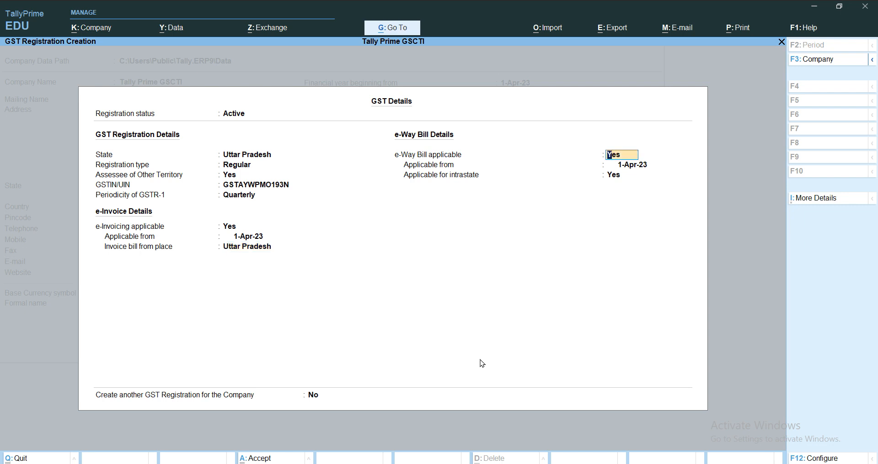
key("Return")
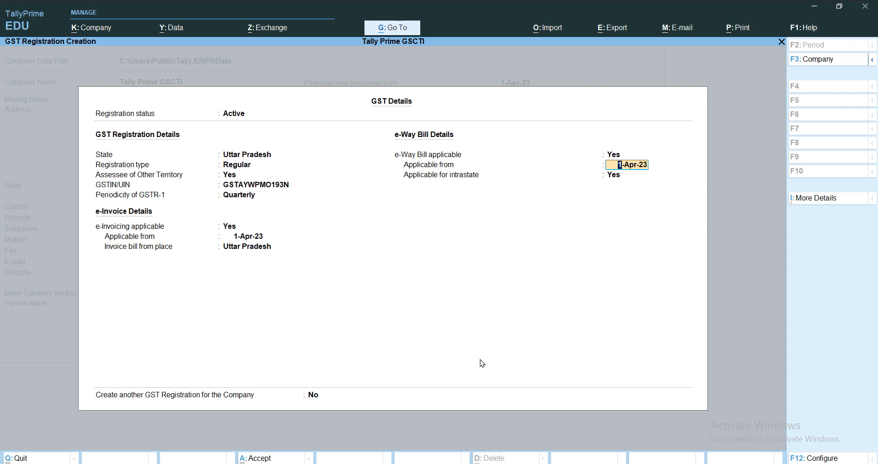
key("Return")
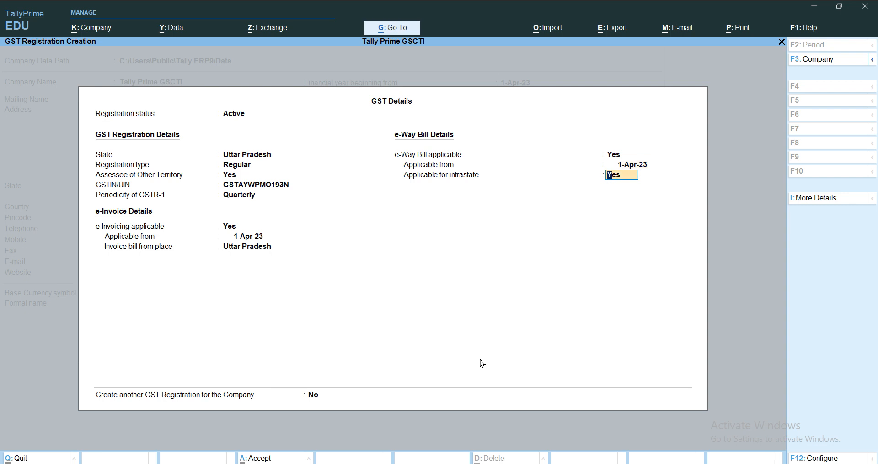
key("Return")
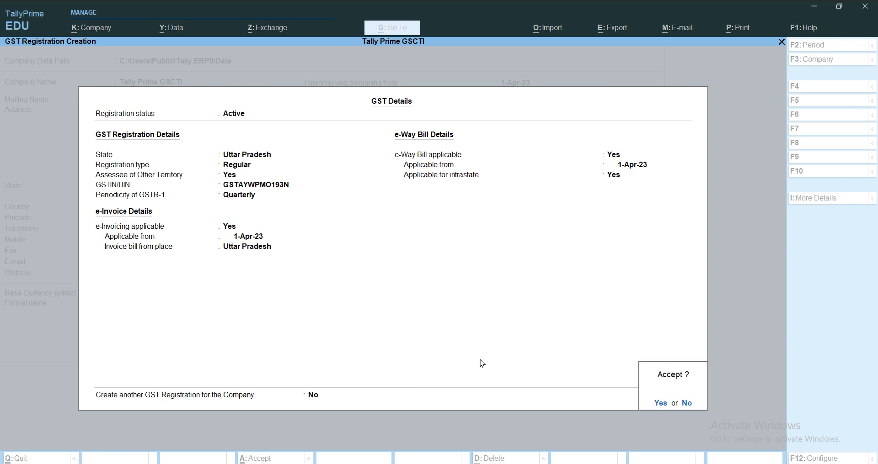
- Accept the GST details, then accept the company features with Ctrl+A
key("Return")
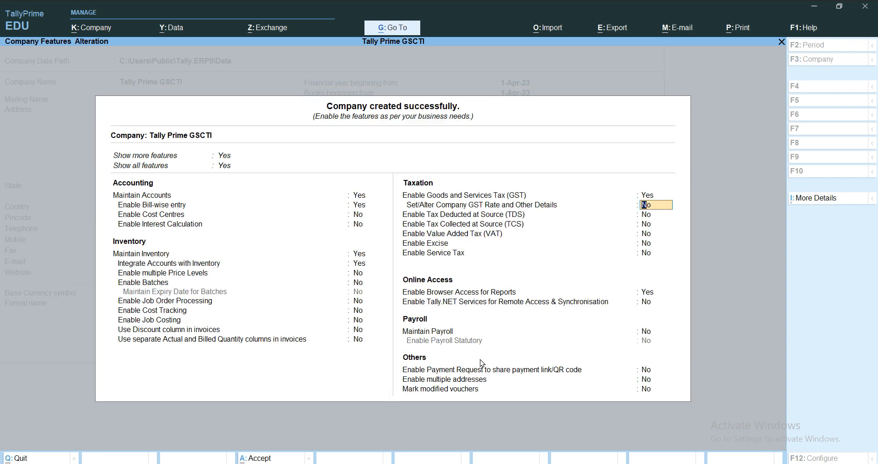
key("alt")
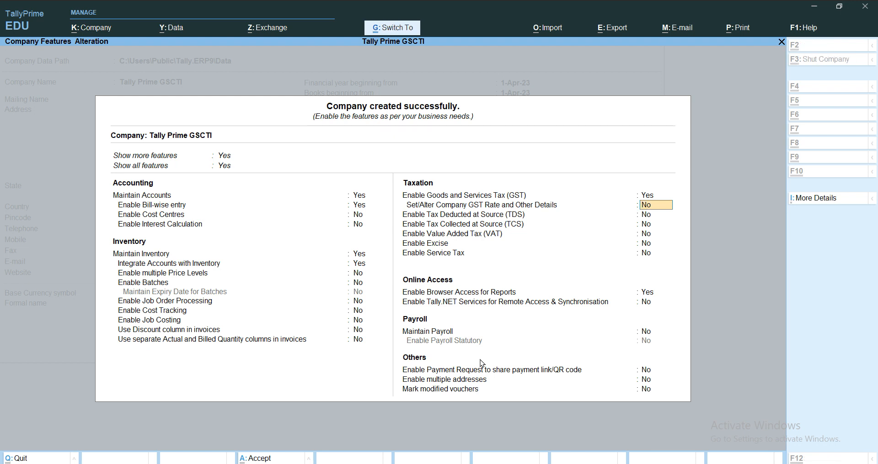
key("ctrl+a")
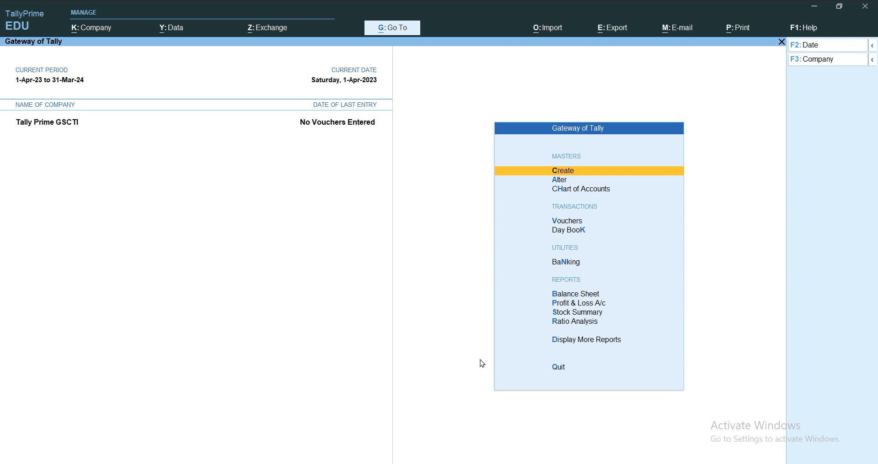
key("Return")
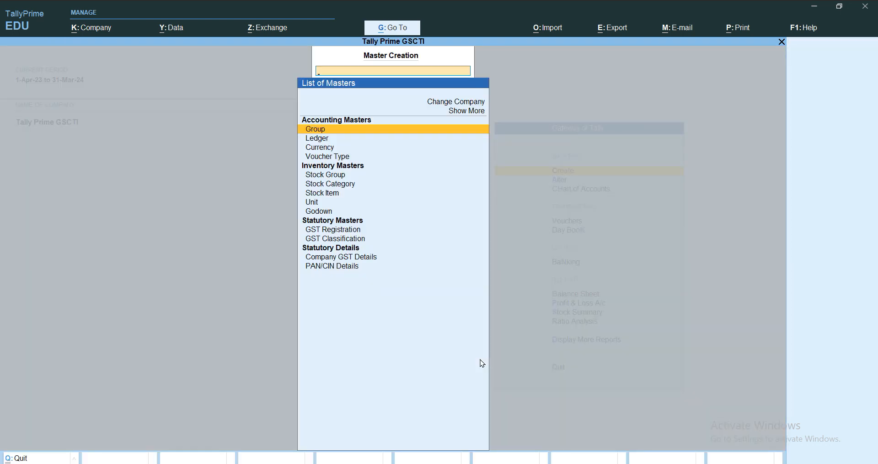
key("Up")
key("Up")
key("Up")
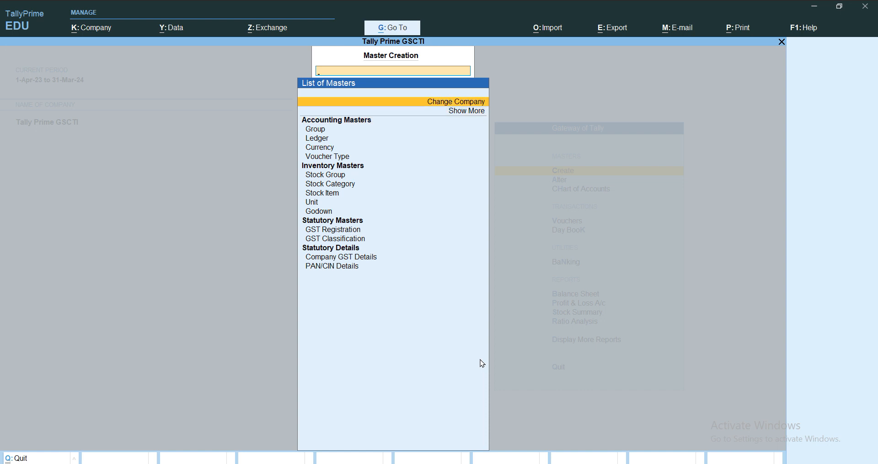
key("Down")
key("Return")
key("Up")
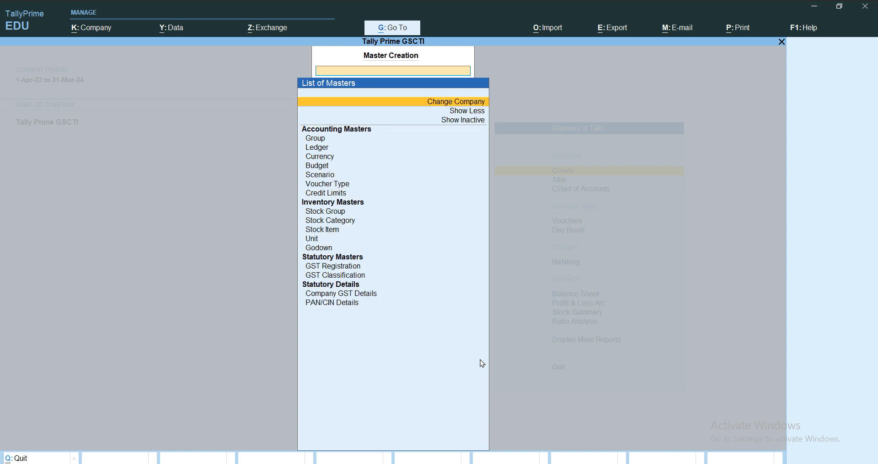
key("Return")
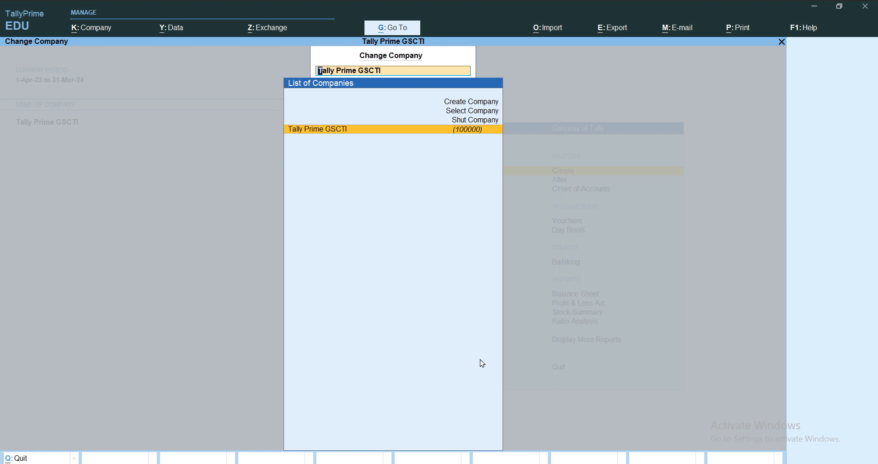
key("Escape")
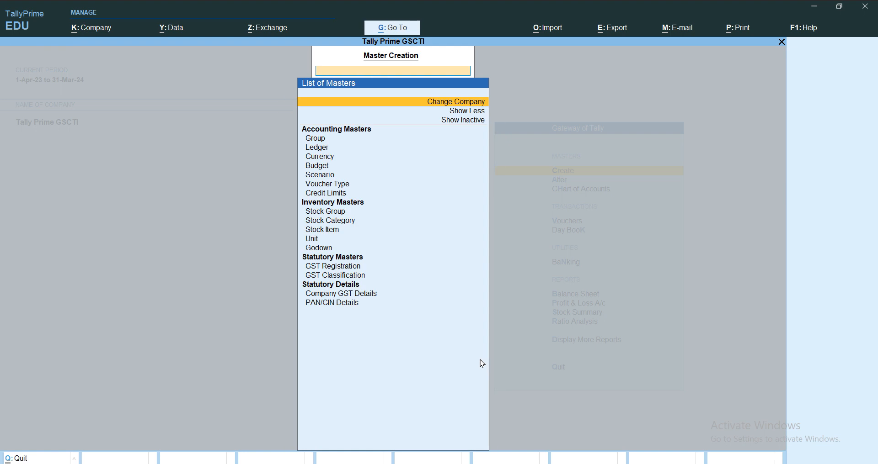
key("Escape")
key("Escape")
key("Escape")
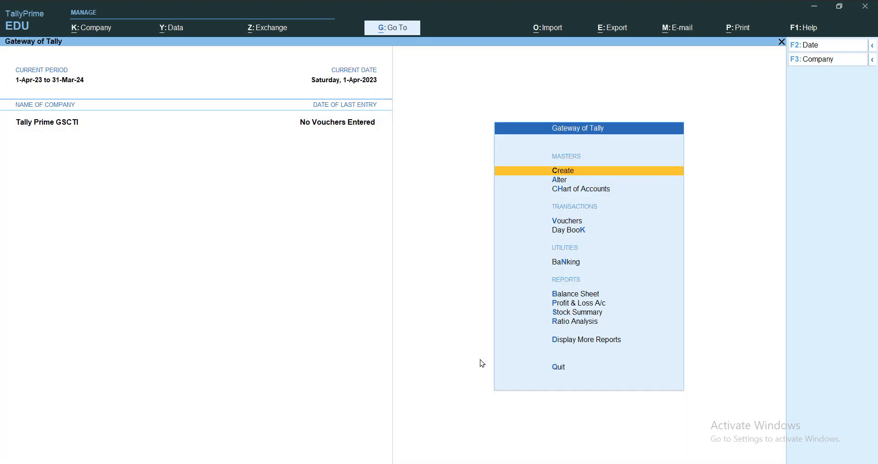